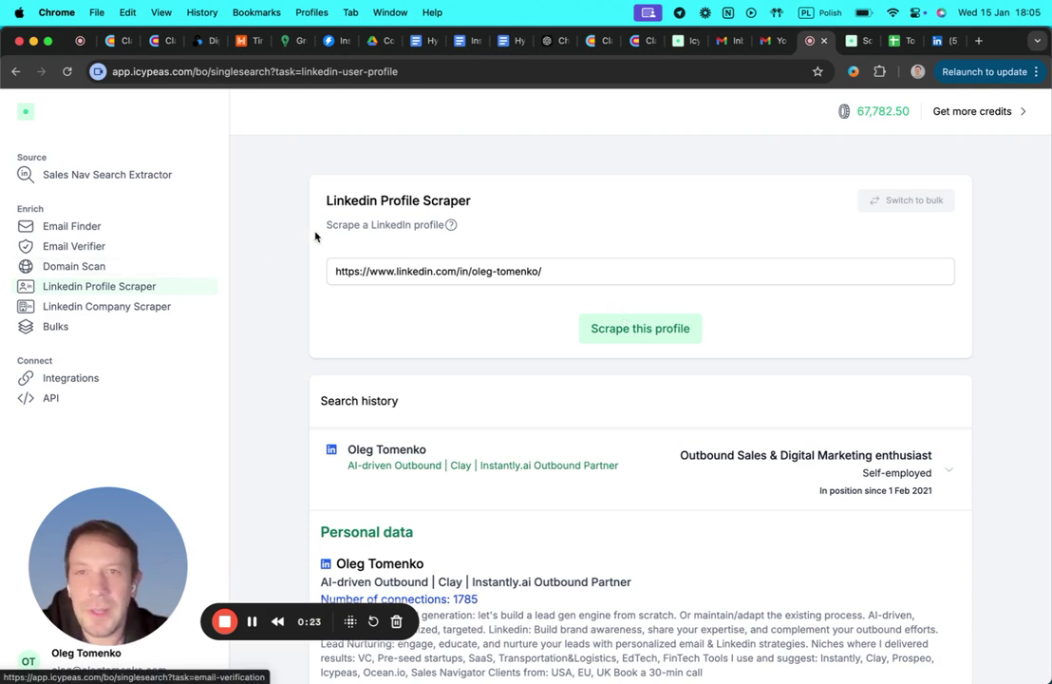
# Step: Look at the LinkedIn company scraper page, then return to the LinkedIn Profile Scraper
pyautogui.tripleClick(328, 200)
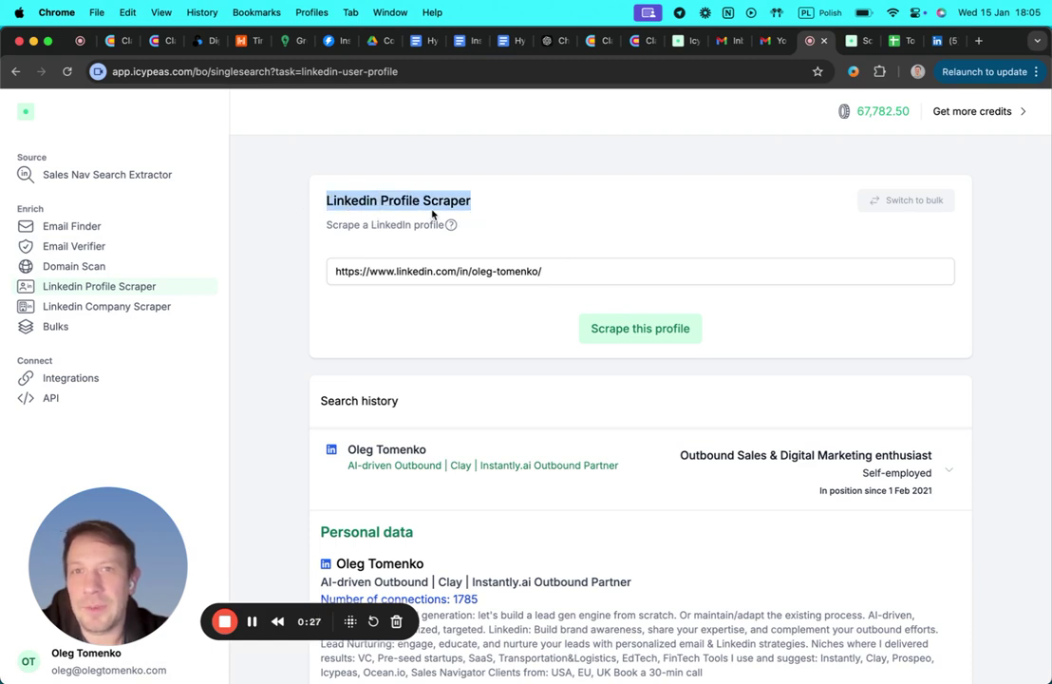
pyautogui.click(109, 306)
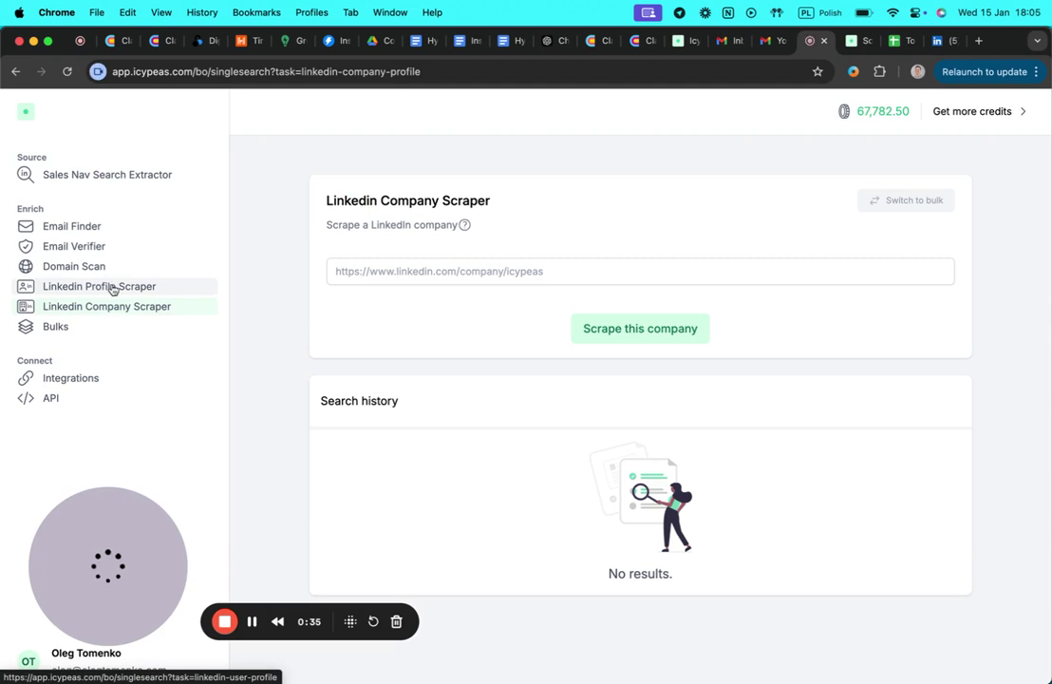
pyautogui.click(110, 288)
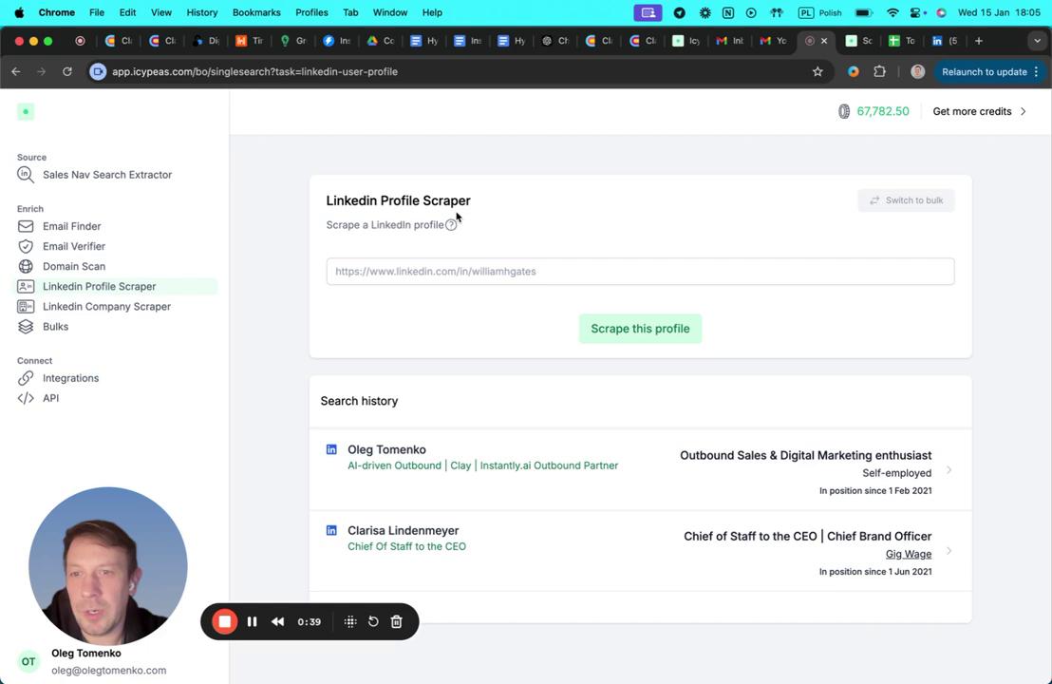
# Step: Review the first result's personal data, then switch the profile scraper to bulk upload mode
pyautogui.click(443, 454)
pyautogui.scroll(-5, 592, 427)
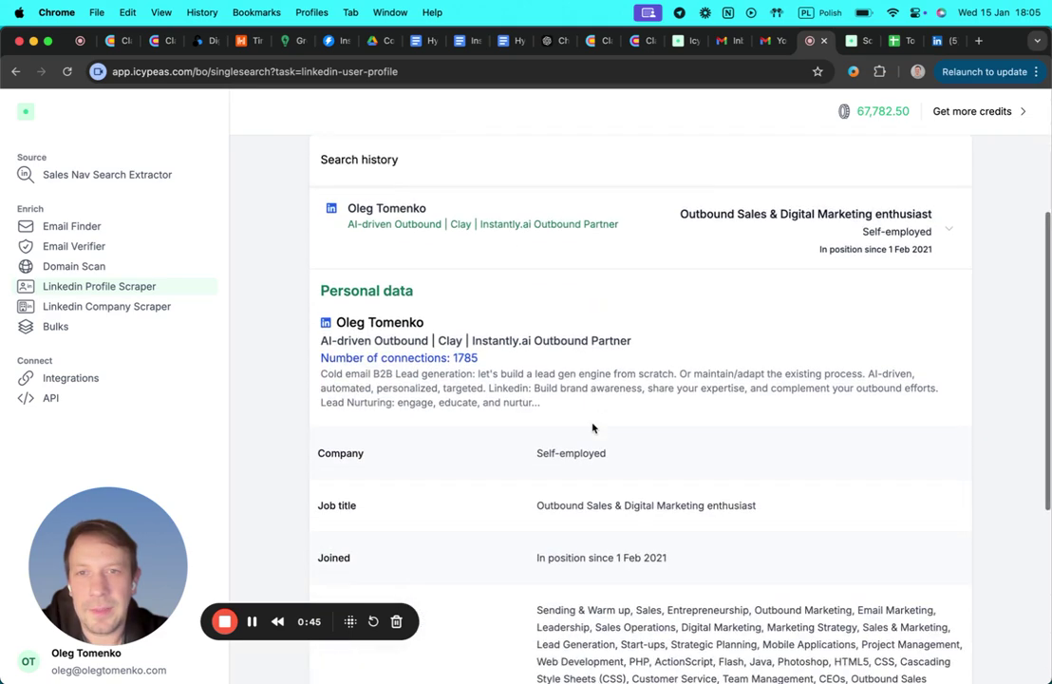
pyautogui.scroll(-3, 591, 427)
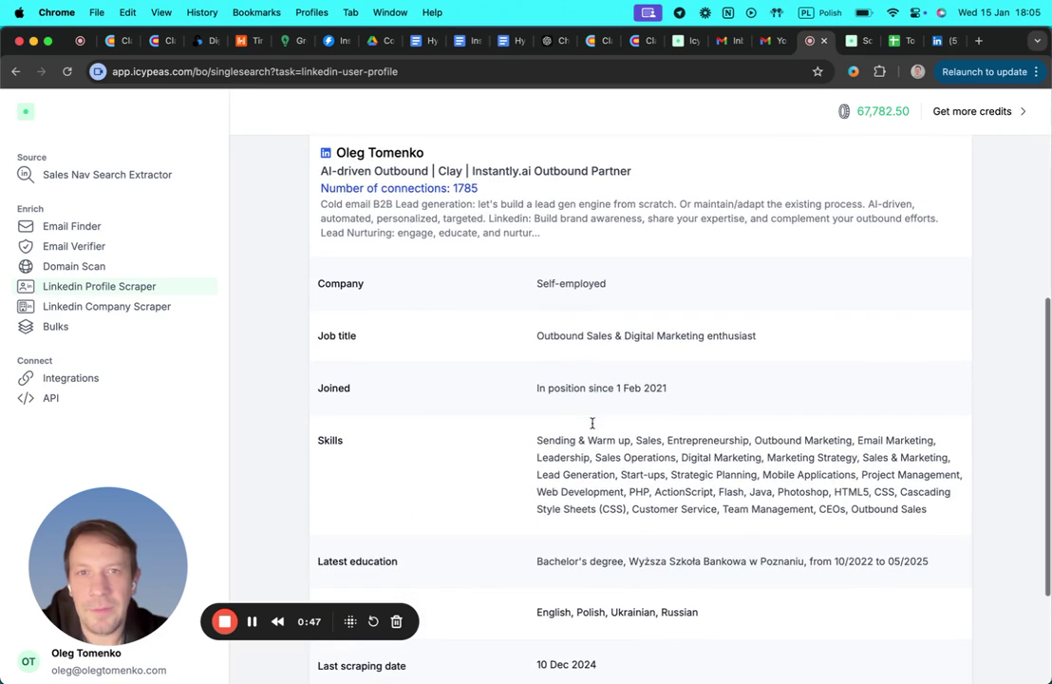
pyautogui.scroll(-1, 592, 427)
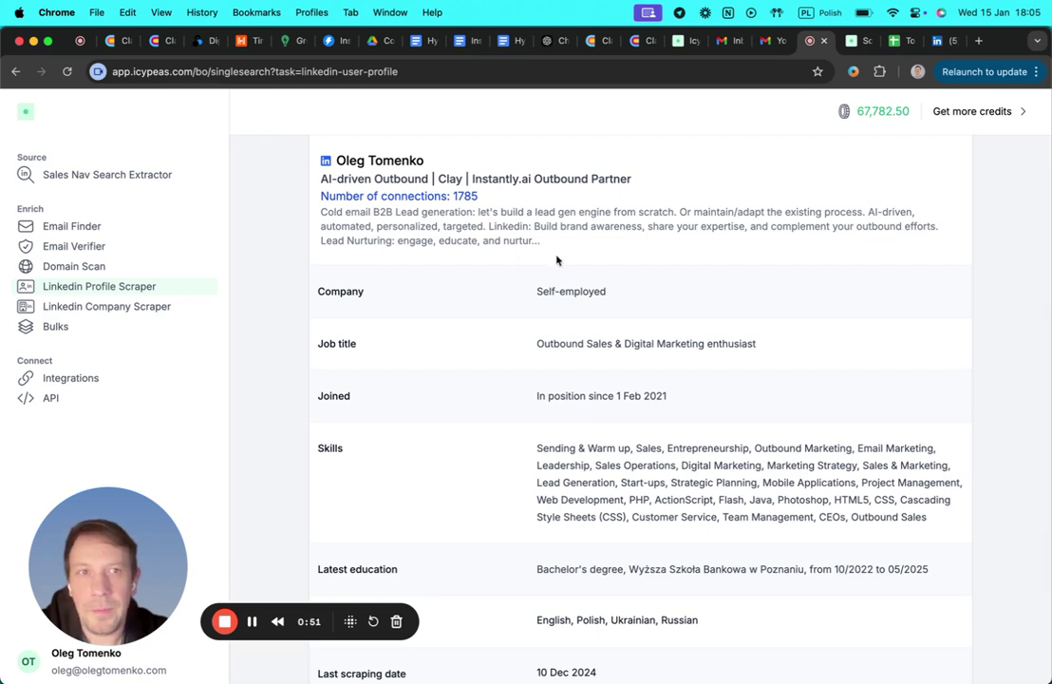
pyautogui.scroll(-2, 597, 380)
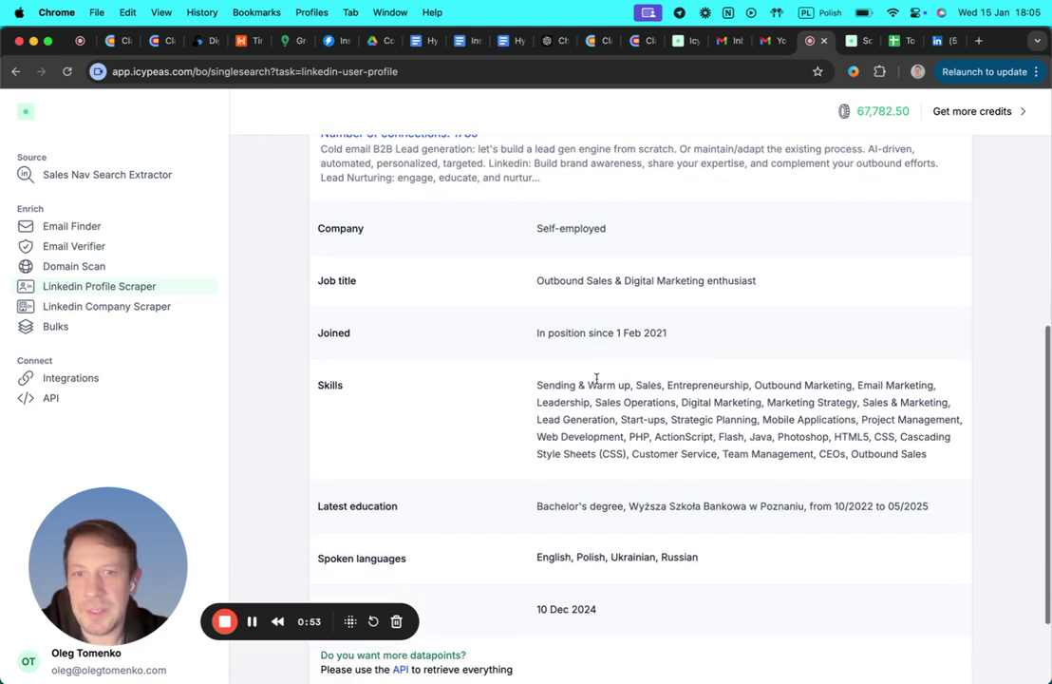
pyautogui.scroll(2, 596, 380)
pyautogui.scroll(-4, 596, 380)
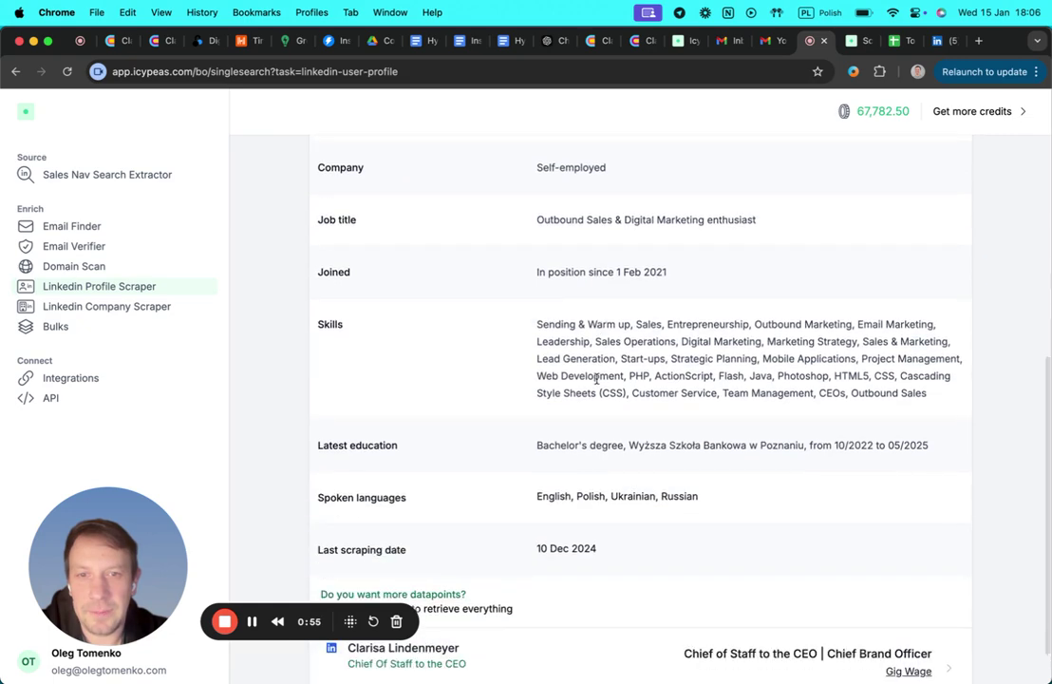
pyautogui.scroll(1, 596, 378)
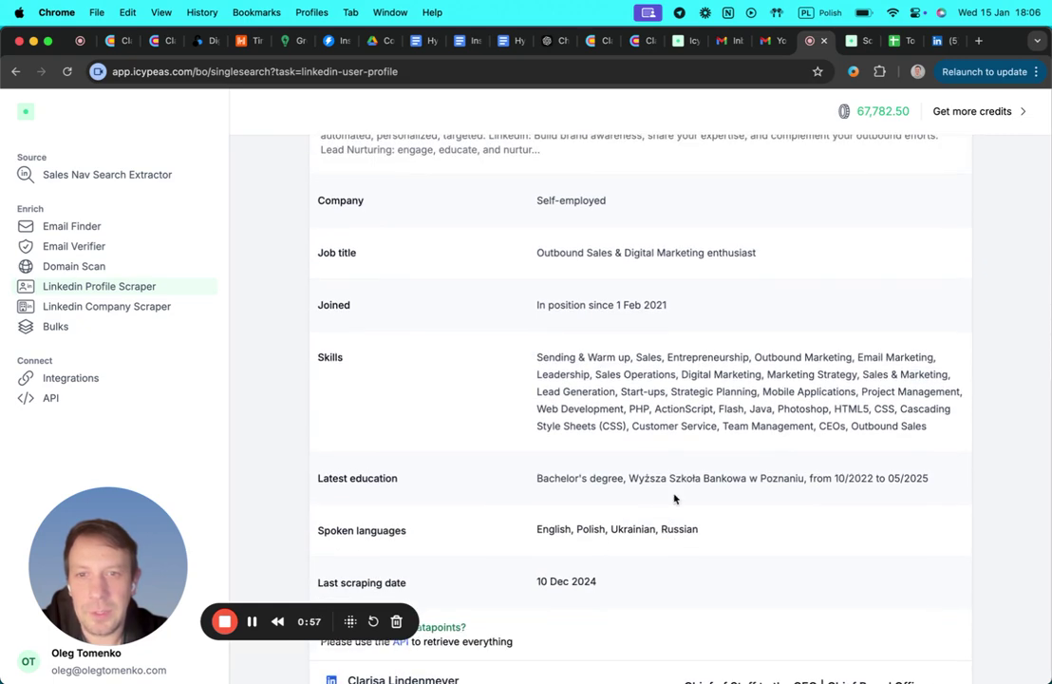
pyautogui.scroll(5, 674, 497)
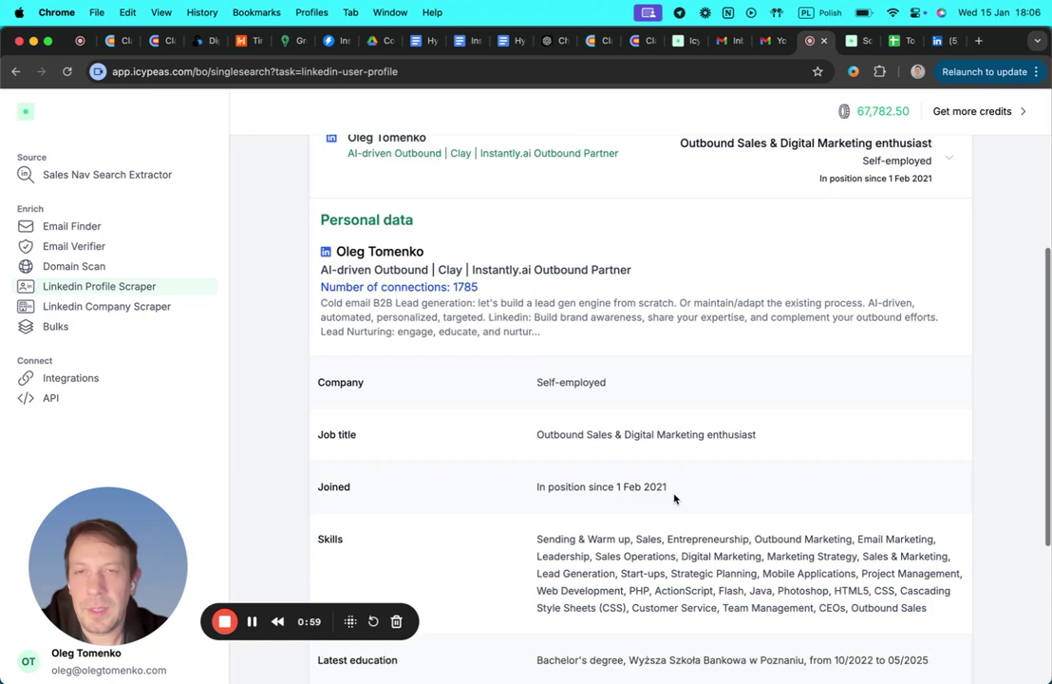
pyautogui.scroll(8, 674, 497)
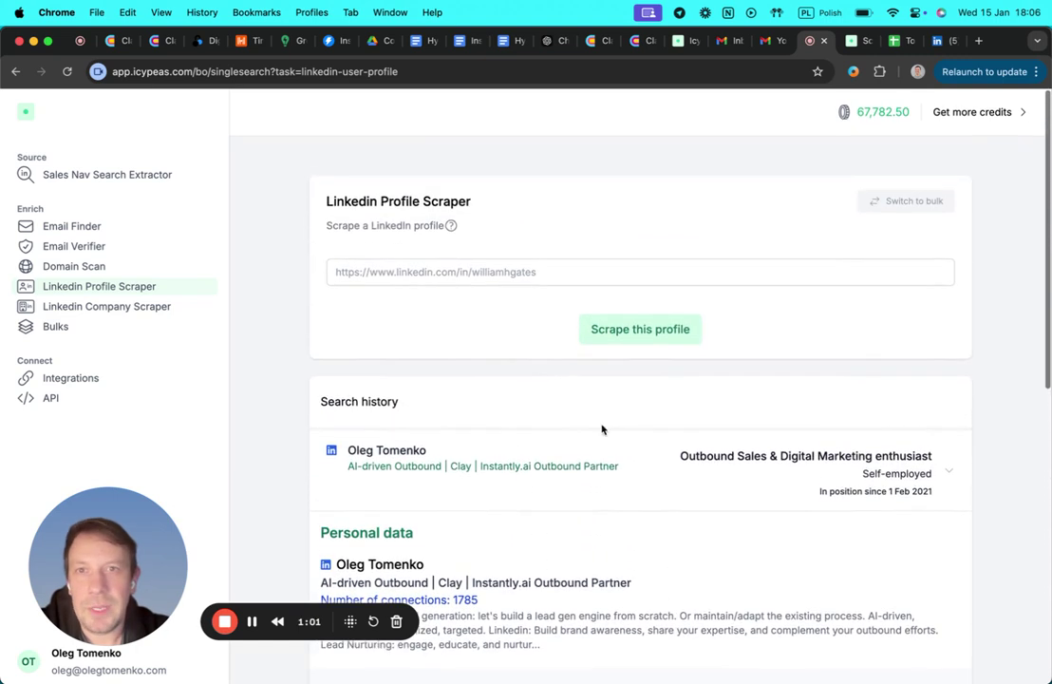
pyautogui.click(474, 272)
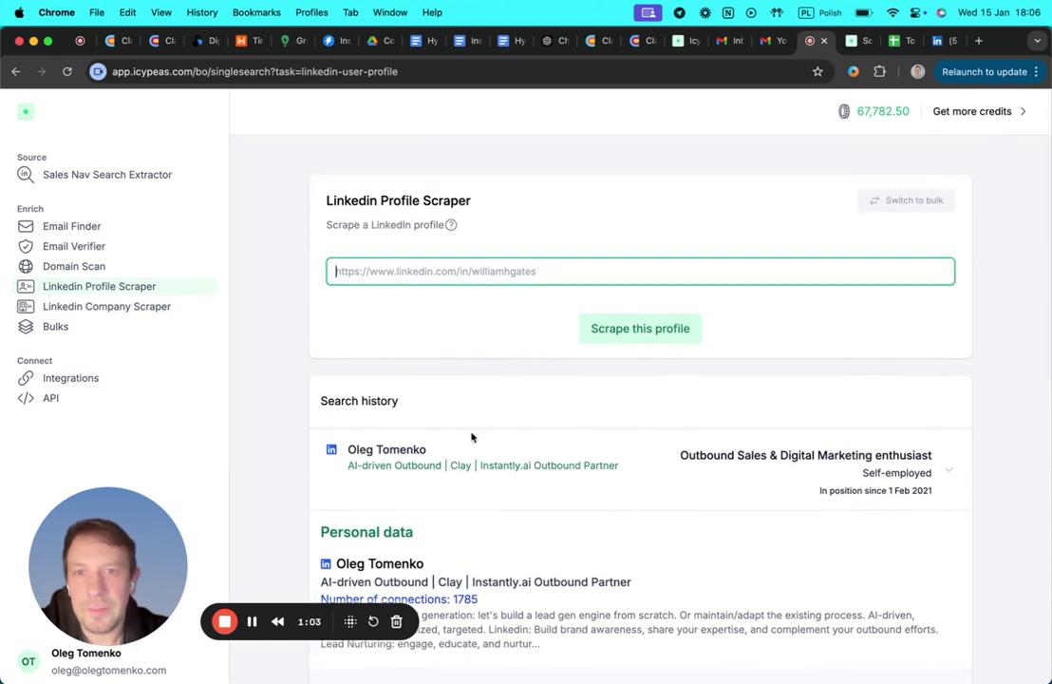
pyautogui.click(881, 198)
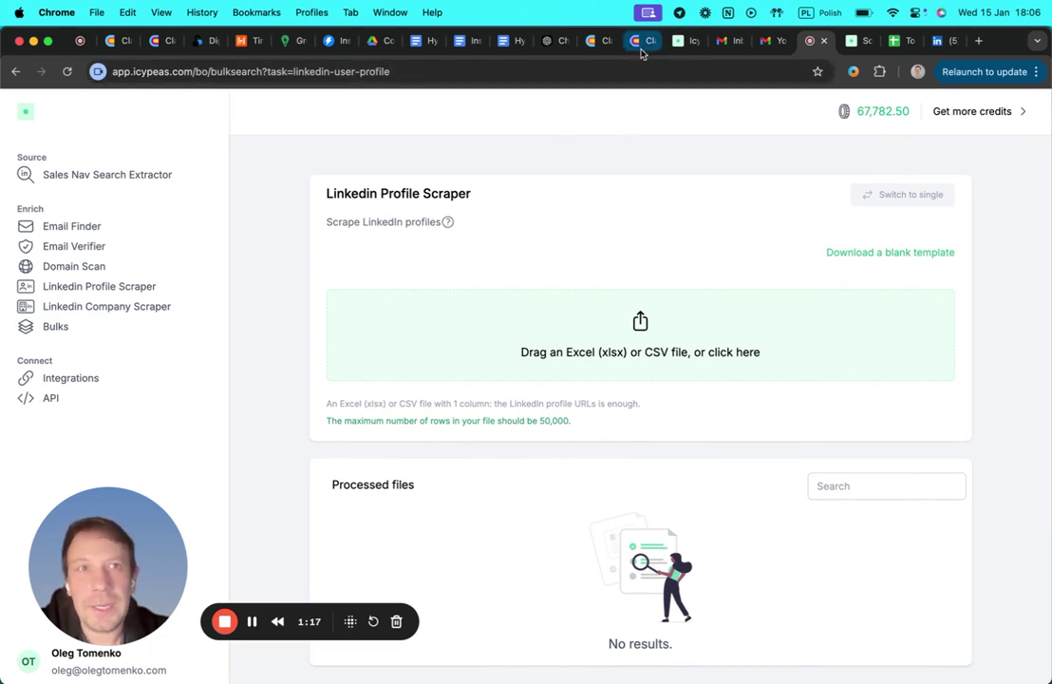
# Step: Go back to Clay's Crunchbase vc-funded companies table and show the HTTP API panel's Account section
pyautogui.click(639, 45)
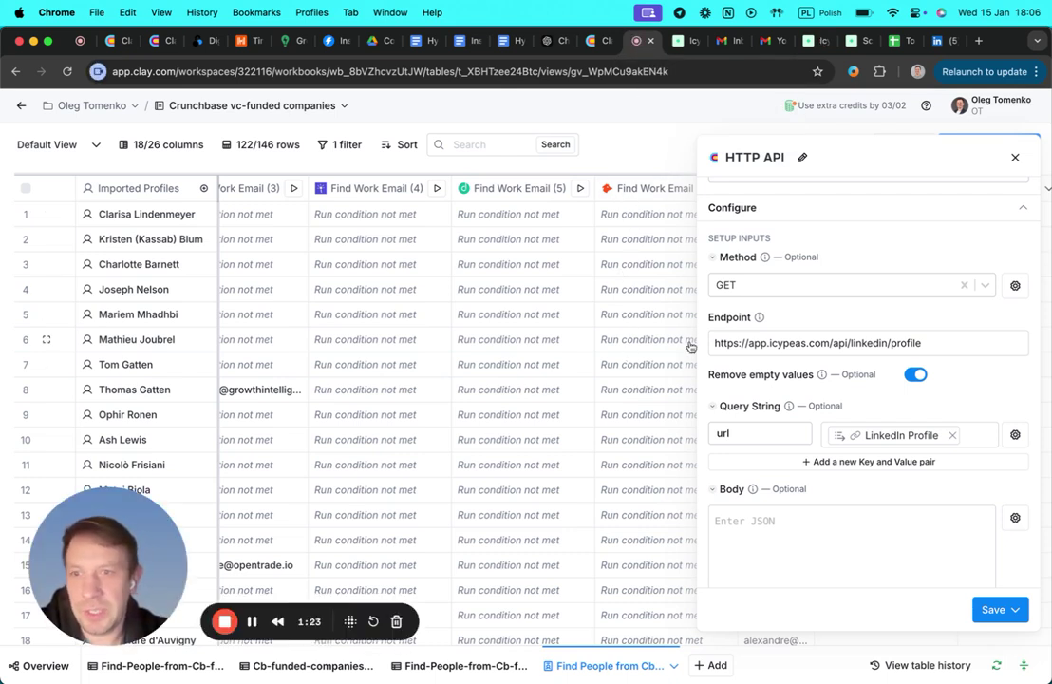
pyautogui.scroll(5, 817, 314)
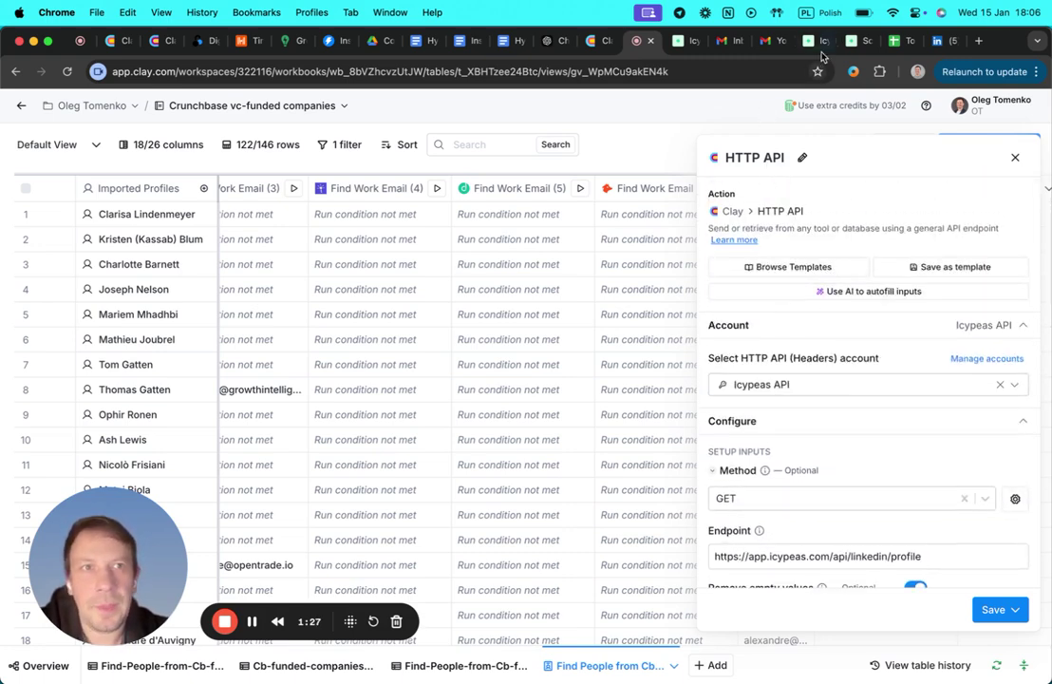
pyautogui.click(852, 42)
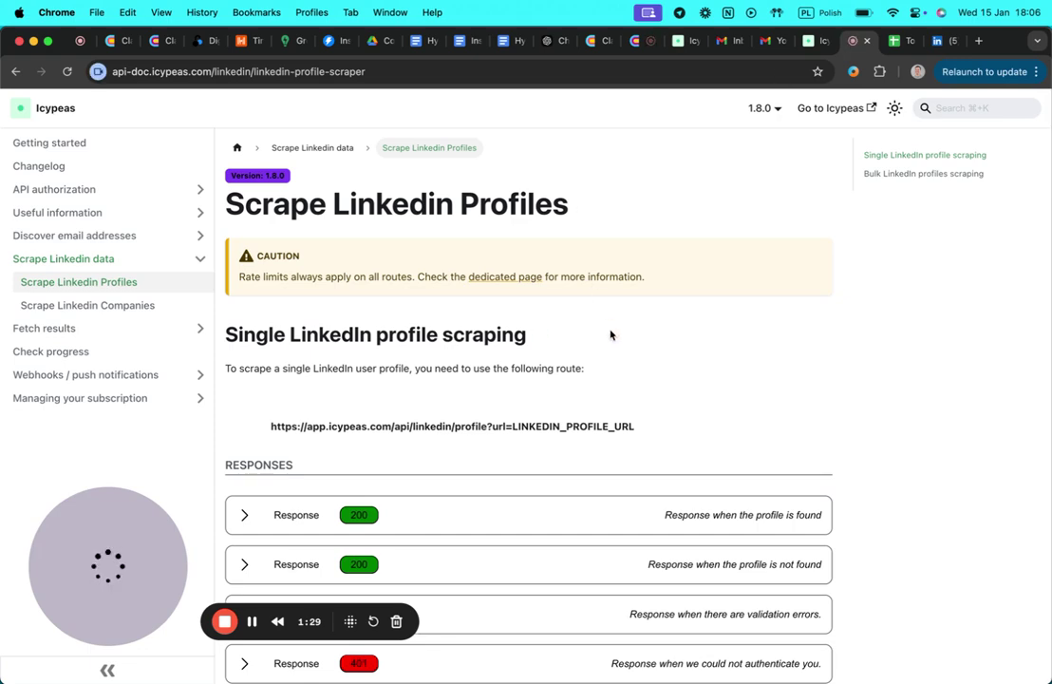
pyautogui.scroll(-2, 610, 333)
pyautogui.scroll(-2, 610, 334)
pyautogui.scroll(5, 611, 336)
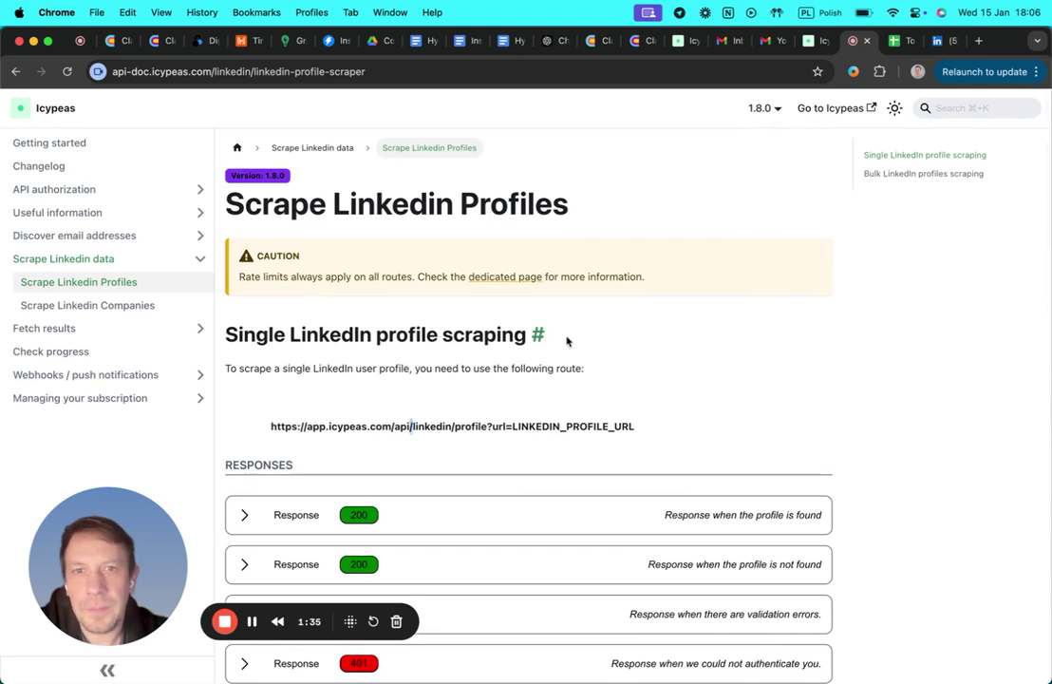
# Step: In Clay, review the HTTP API settings: Icypeas API account, GET, and the linkedin/profile endpoint
pyautogui.click(643, 43)
pyautogui.scroll(-2, 814, 343)
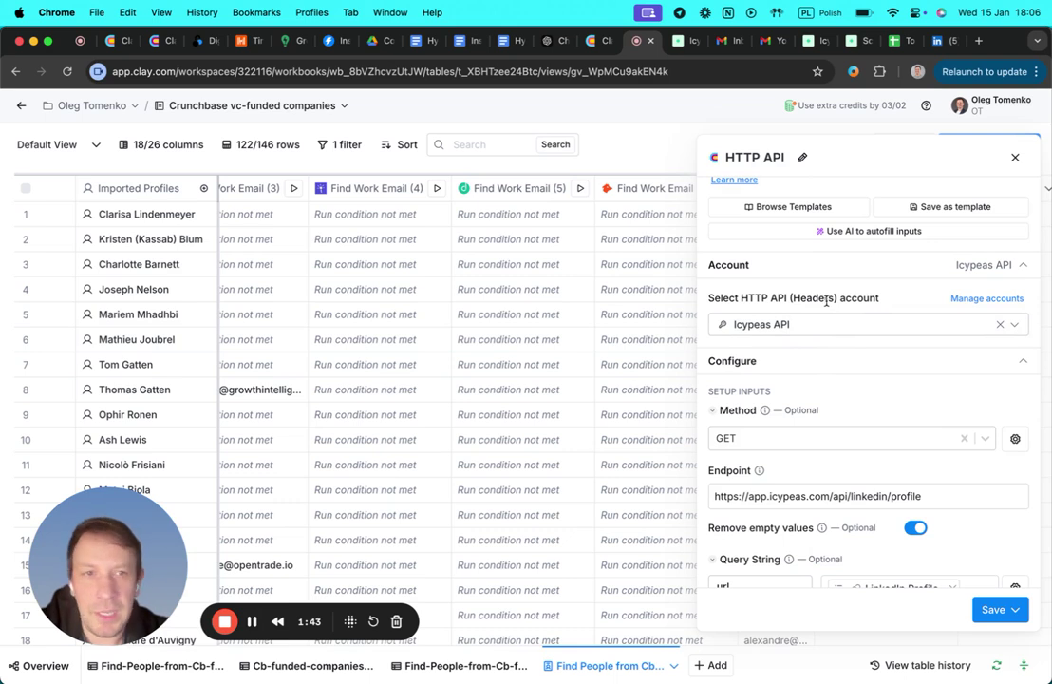
pyautogui.scroll(-2, 826, 372)
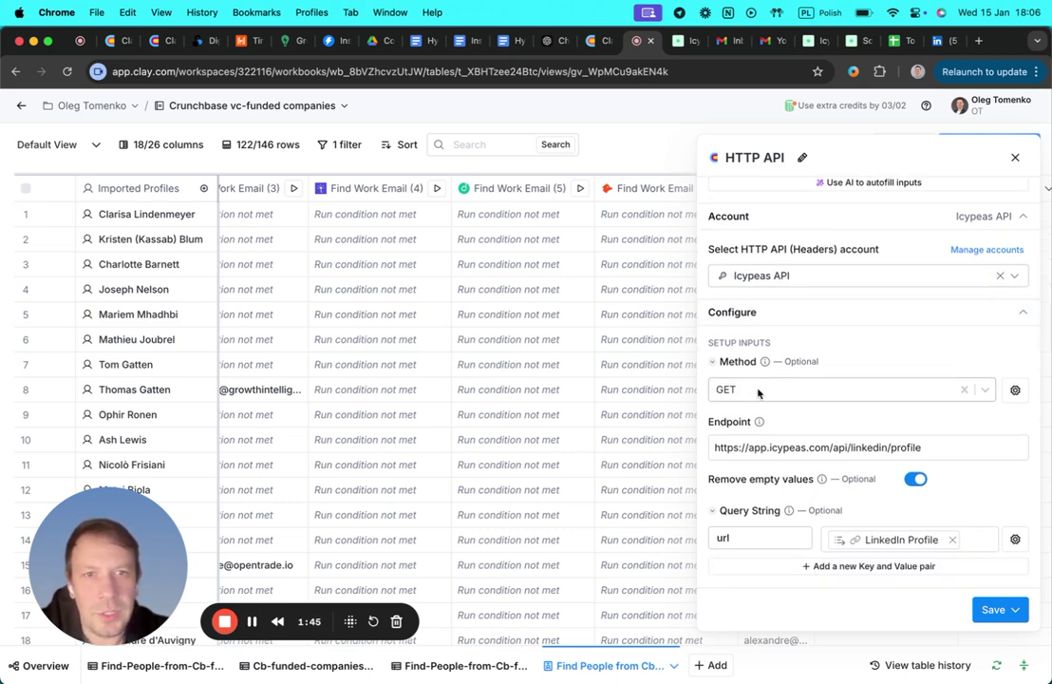
pyautogui.scroll(-1, 788, 394)
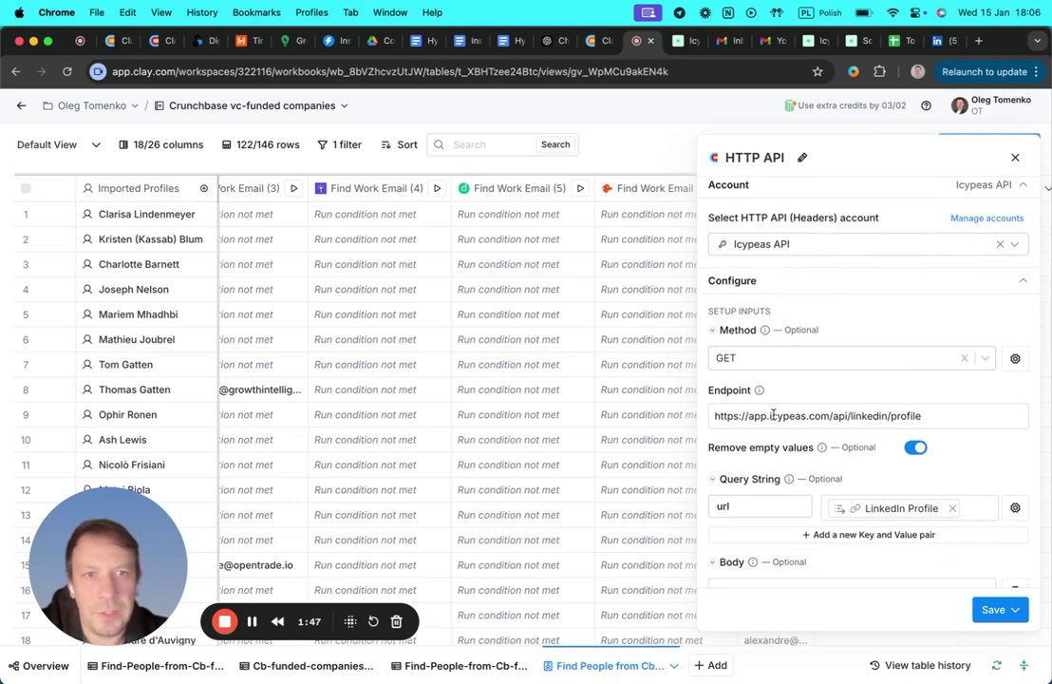
pyautogui.scroll(-1, 824, 411)
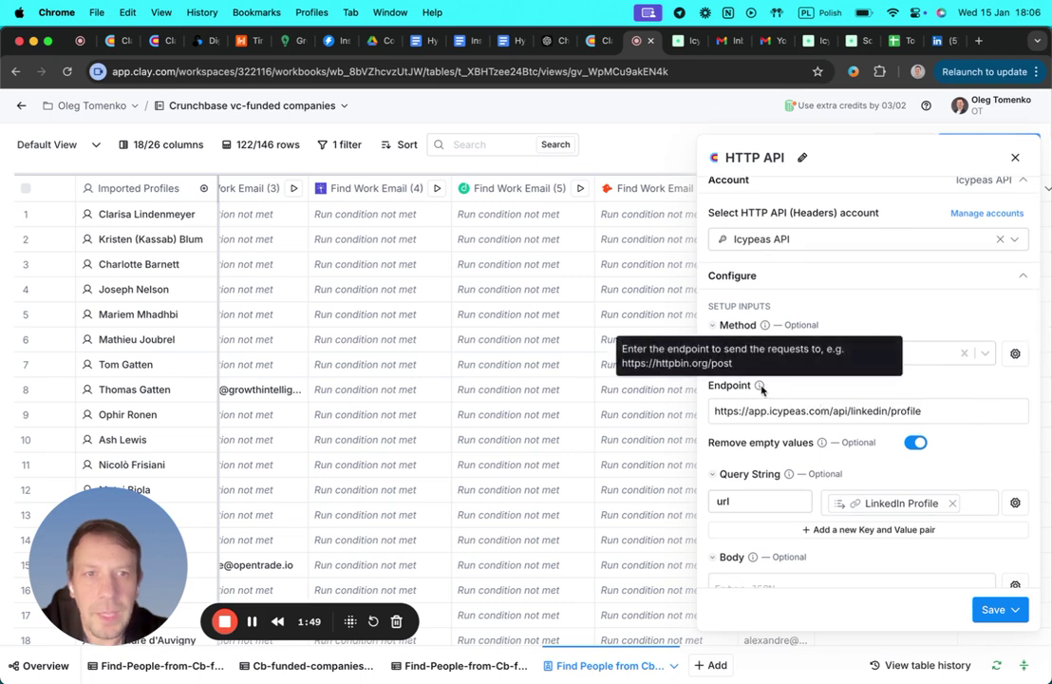
pyautogui.scroll(-2, 804, 408)
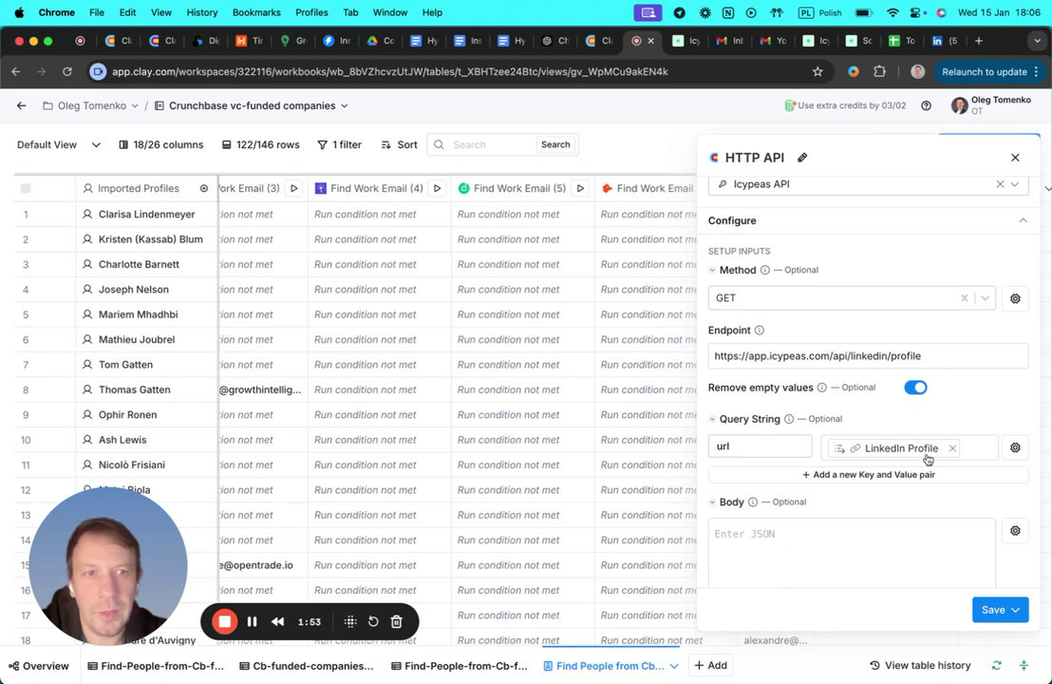
pyautogui.scroll(-4, 877, 470)
pyautogui.scroll(-9, 877, 470)
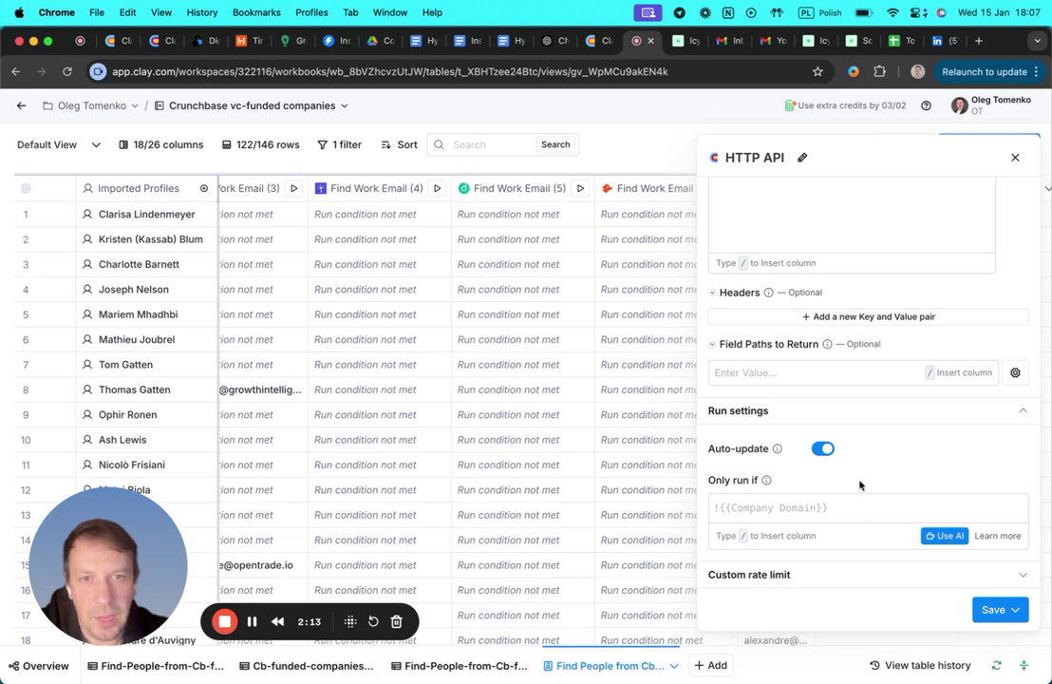
pyautogui.scroll(10, 855, 484)
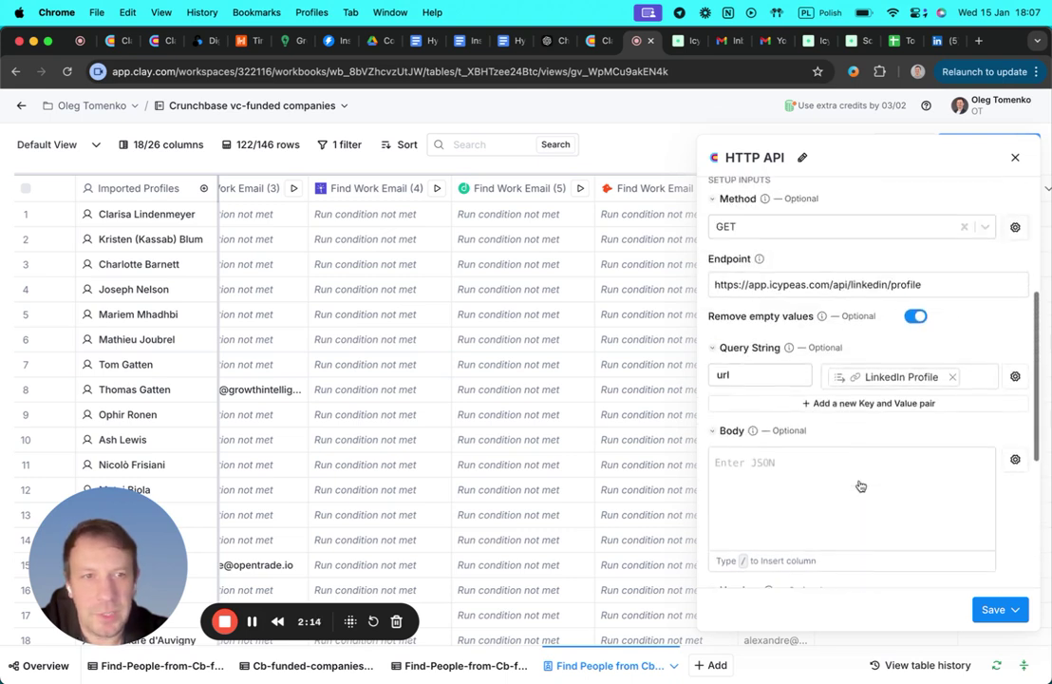
# Step: Save the HTTP API column without running it, run row 2, and open its 200 response
pyautogui.click(996, 610)
pyautogui.click(913, 578)
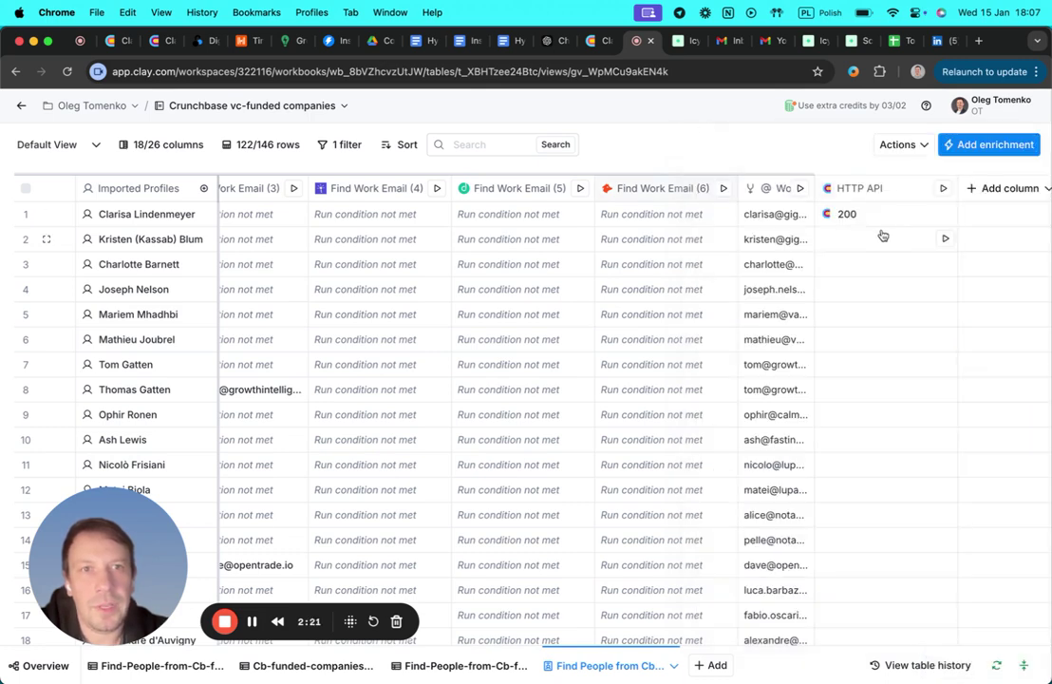
pyautogui.click(945, 240)
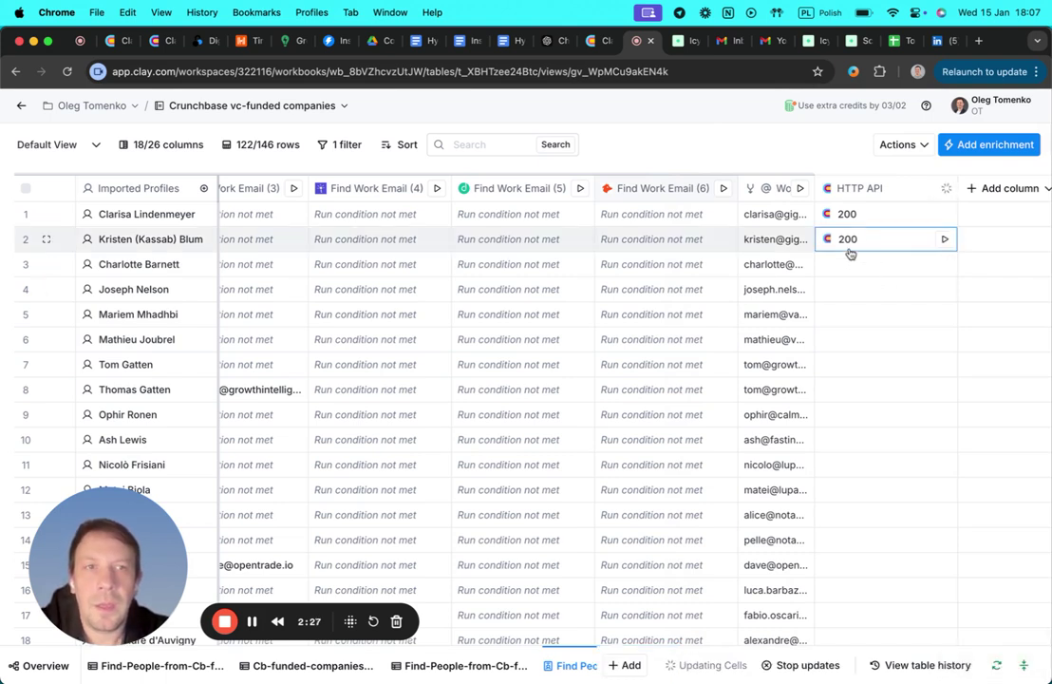
pyautogui.click(846, 242)
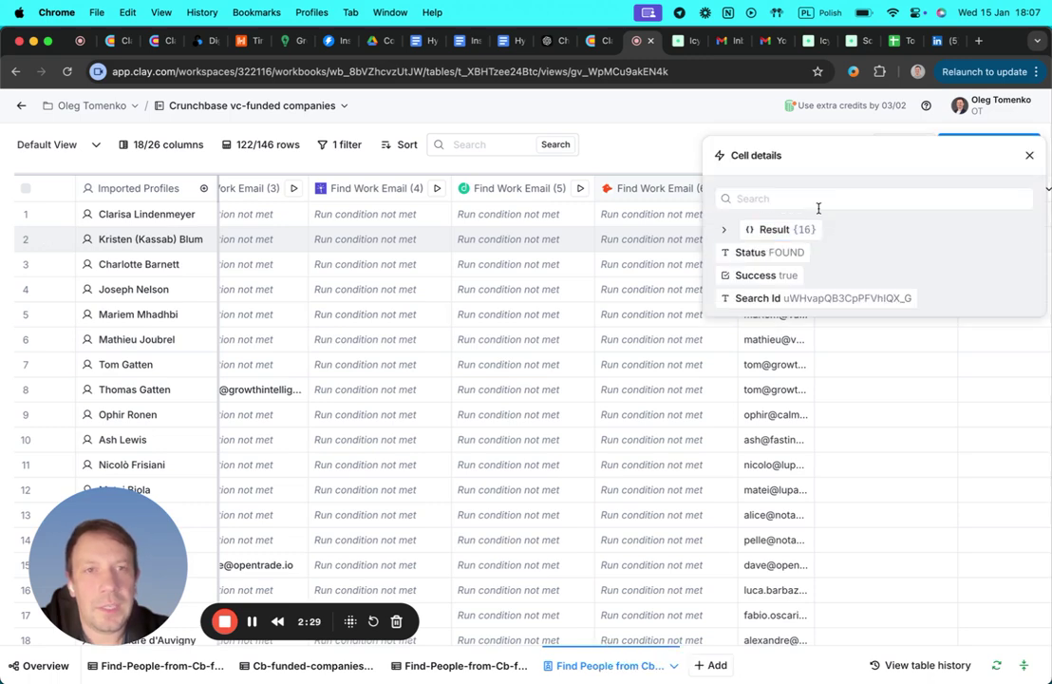
# Step: Expand the response's Result, Address and Alumni Of sections
pyautogui.click(750, 229)
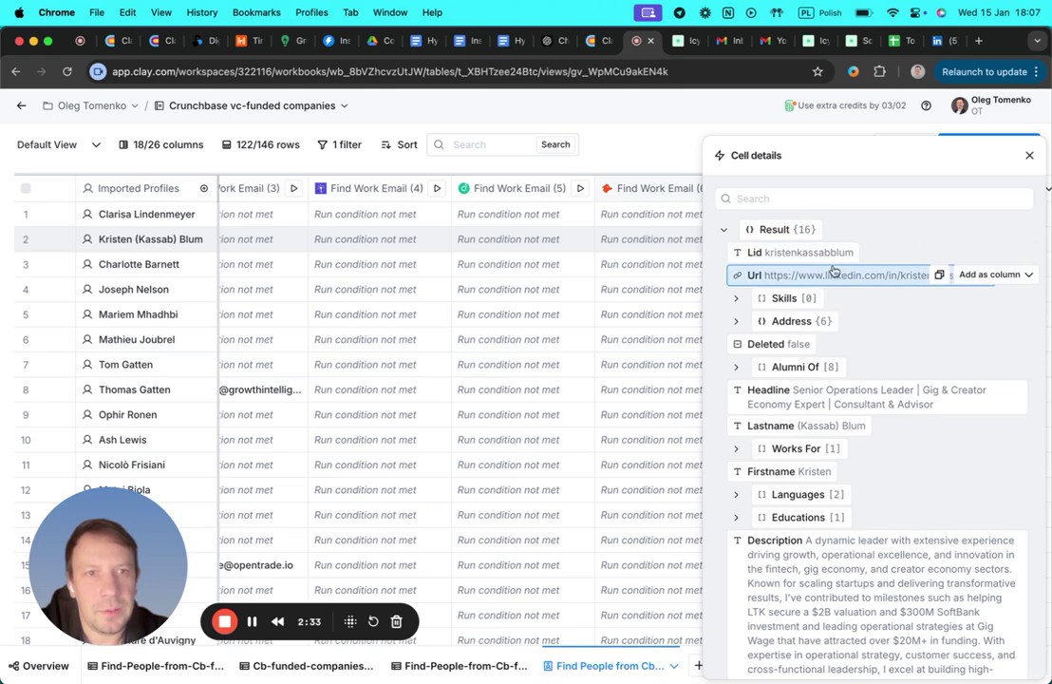
pyautogui.click(736, 325)
pyautogui.scroll(-2, 878, 422)
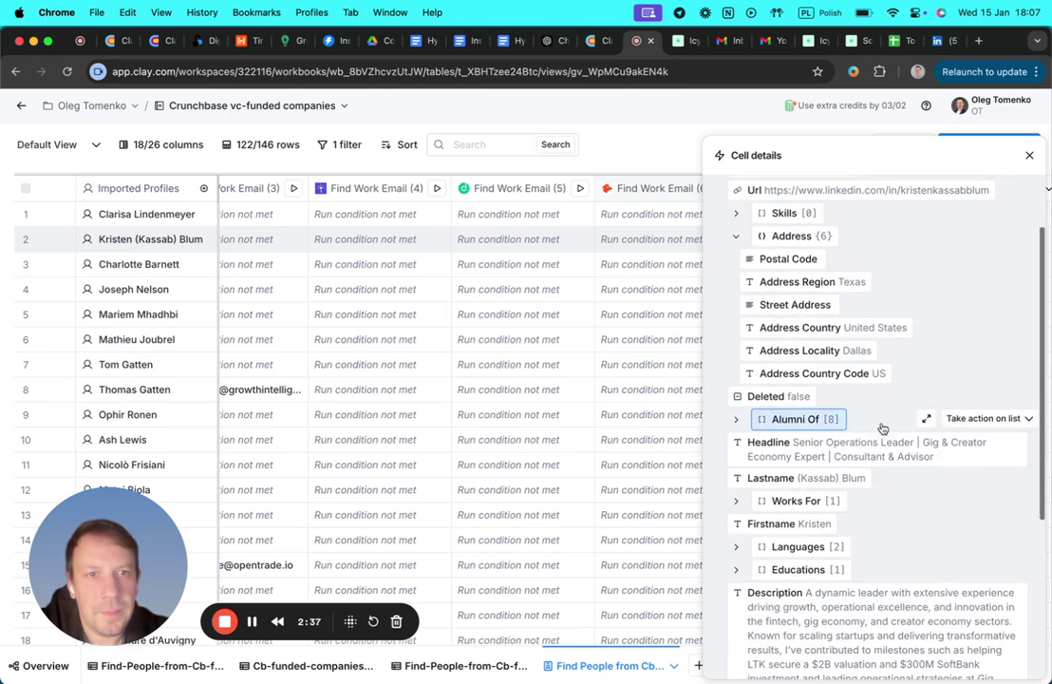
pyautogui.click(737, 419)
pyautogui.scroll(-2, 832, 459)
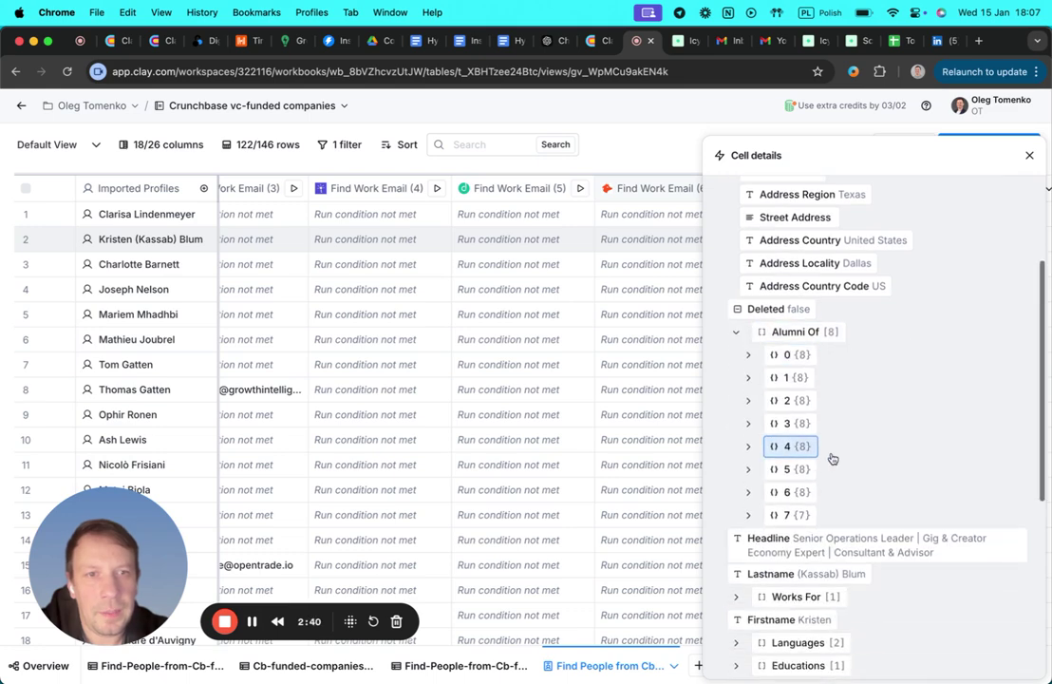
pyautogui.scroll(-3, 832, 458)
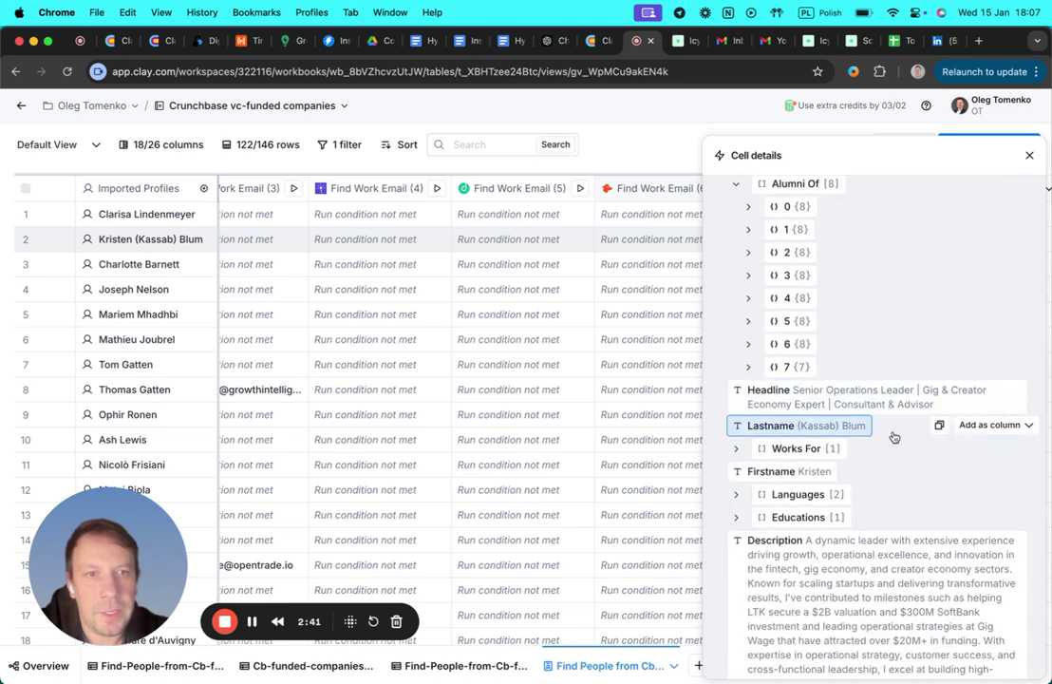
pyautogui.scroll(-2, 893, 437)
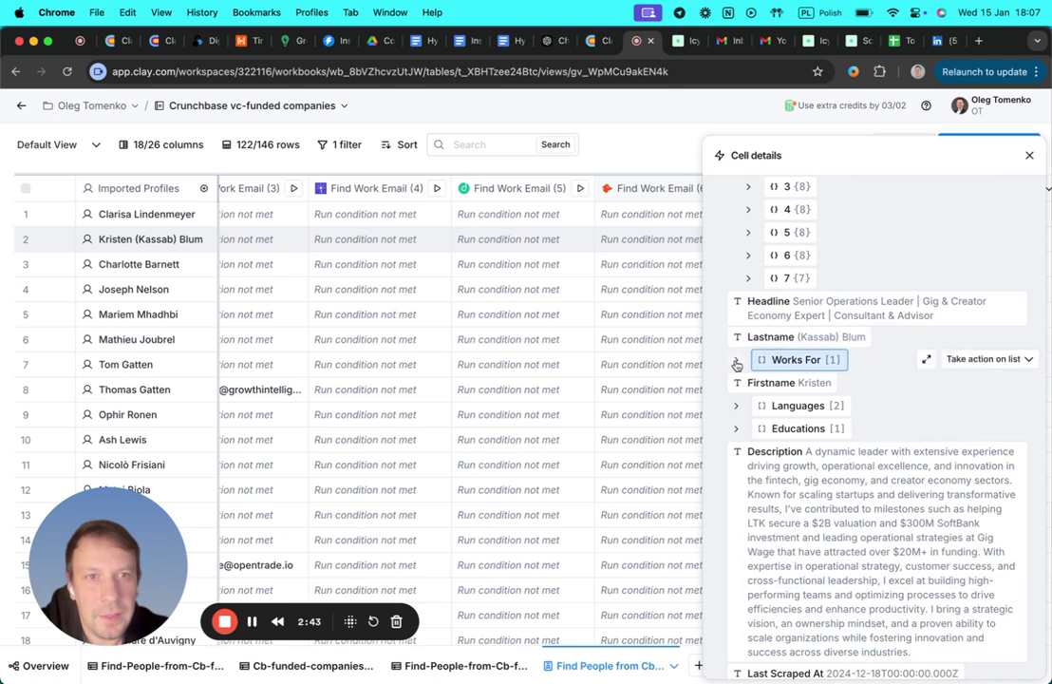
# Step: Expand Works For item 0 (Gig Wage, Senior Vice President) and the empty Volunteering Experiences list
pyautogui.click(737, 361)
pyautogui.click(748, 381)
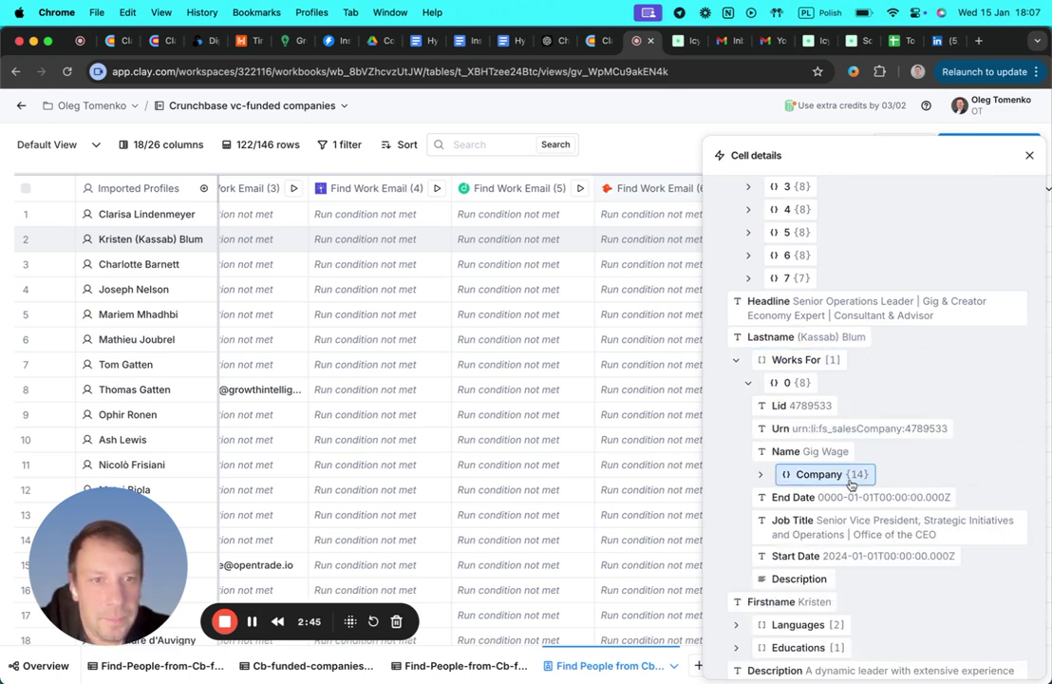
pyautogui.scroll(-7, 851, 484)
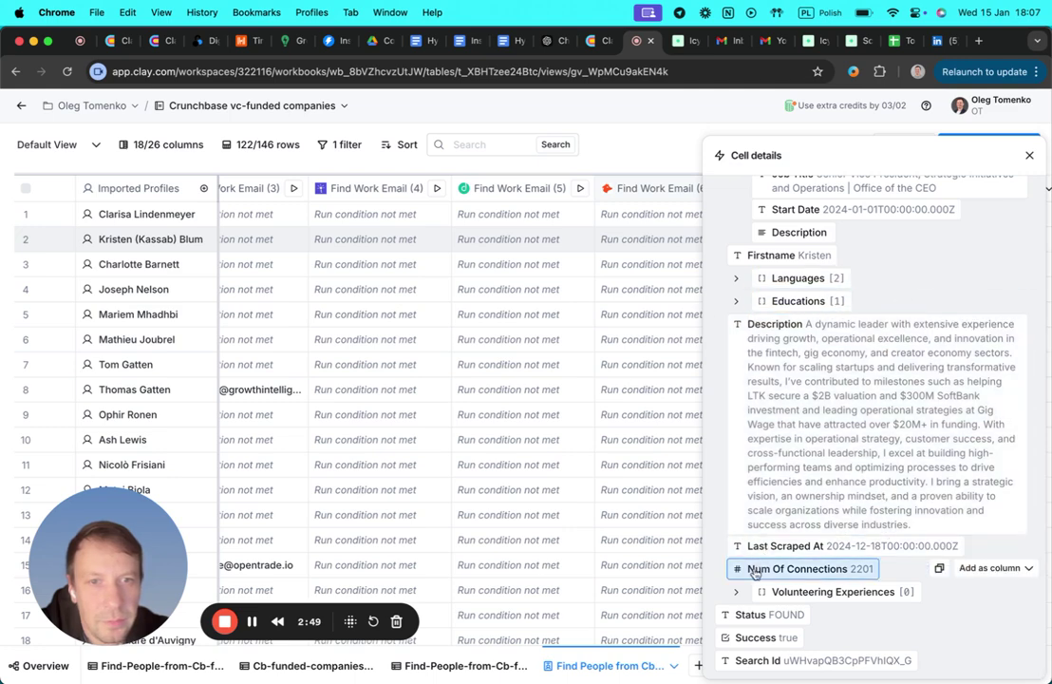
pyautogui.click(736, 591)
pyautogui.scroll(2, 790, 586)
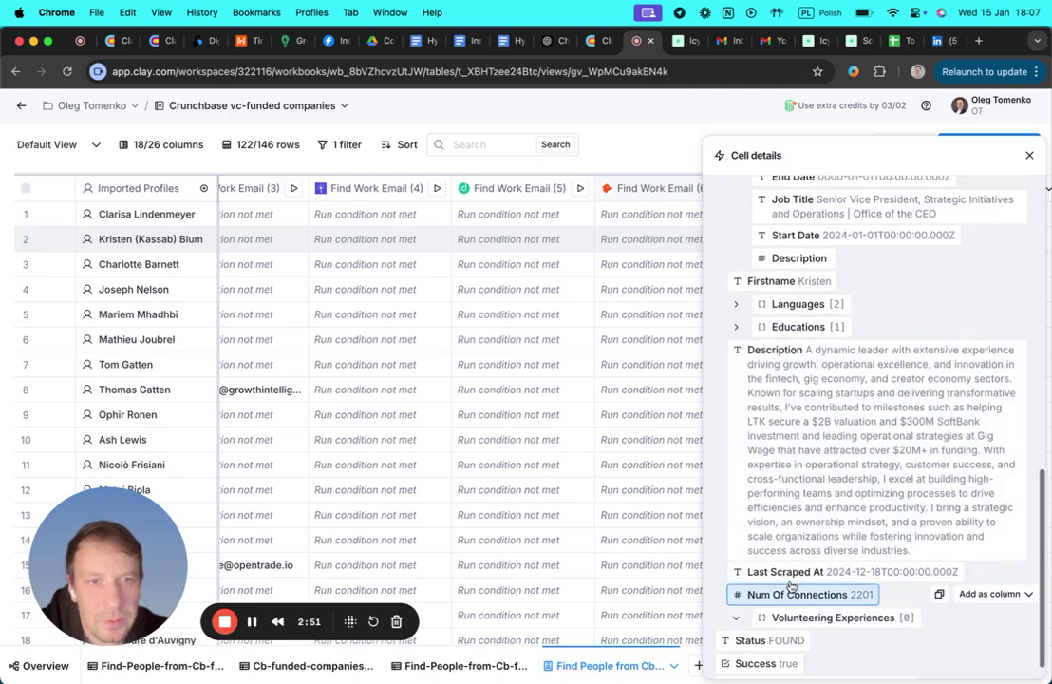
pyautogui.scroll(10, 845, 504)
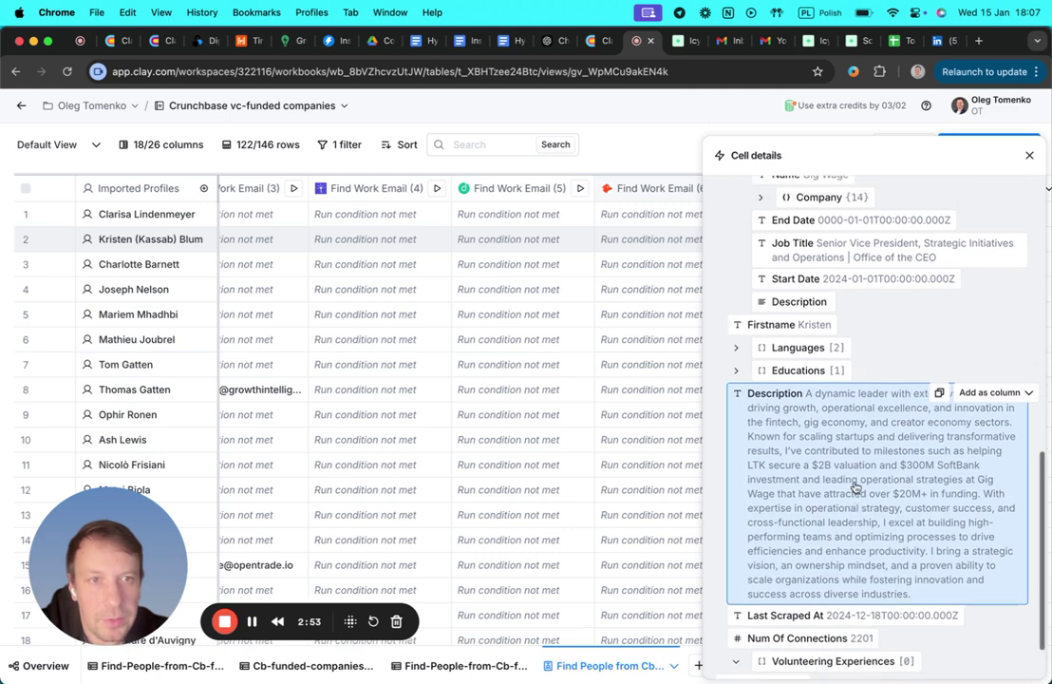
pyautogui.scroll(1, 852, 486)
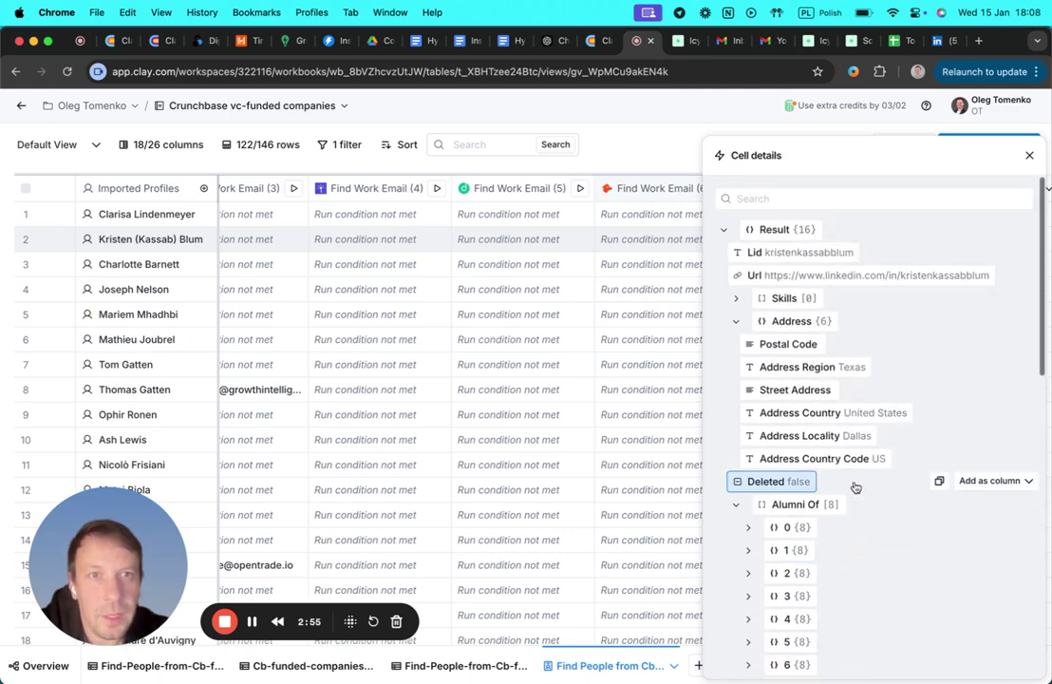
pyautogui.scroll(-3, 855, 488)
pyautogui.scroll(-3, 856, 489)
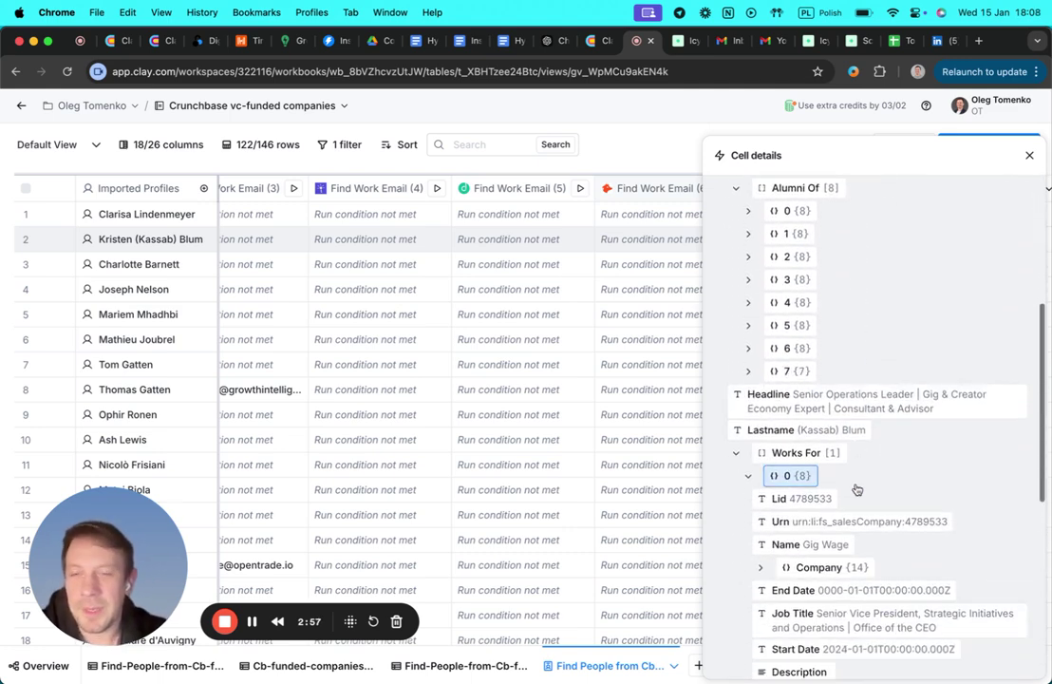